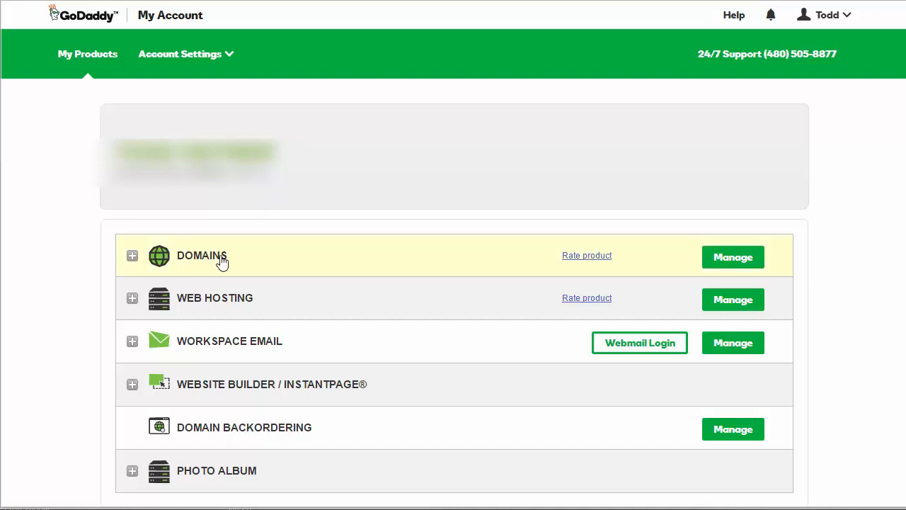
# Step: Open the domain manager and go to DNS management for PROHOUSEHELP.COM
pyautogui.click(752, 263)
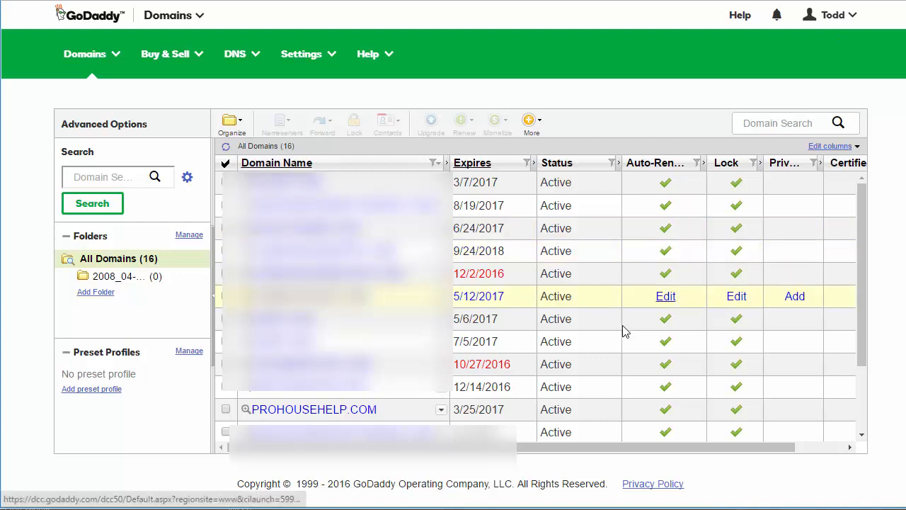
pyautogui.click(441, 411)
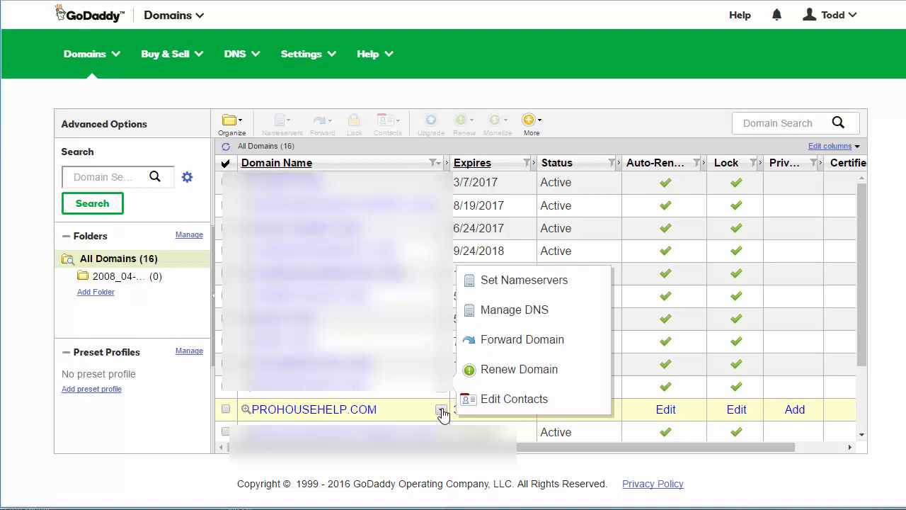
pyautogui.click(556, 315)
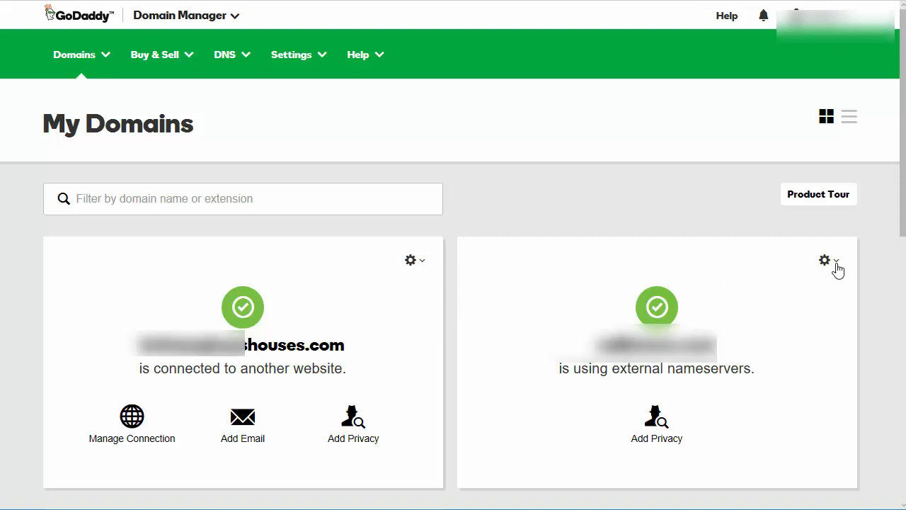
# Step: Open DNS management for the first domain in the My Domains card view
pyautogui.click(423, 265)
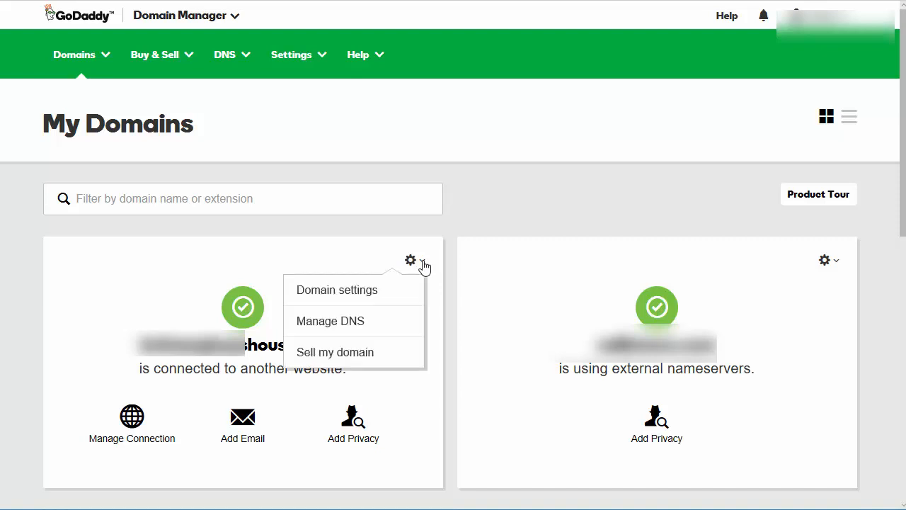
pyautogui.click(360, 322)
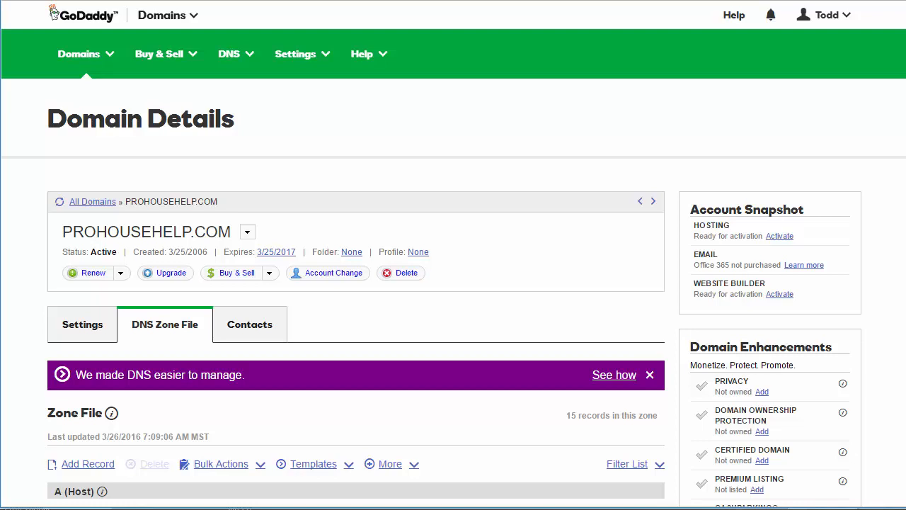
# Step: Switch from the PROHOUSEHELP.COM zone file to the newer DNS management page
pyautogui.scroll(-3, 902, 170)
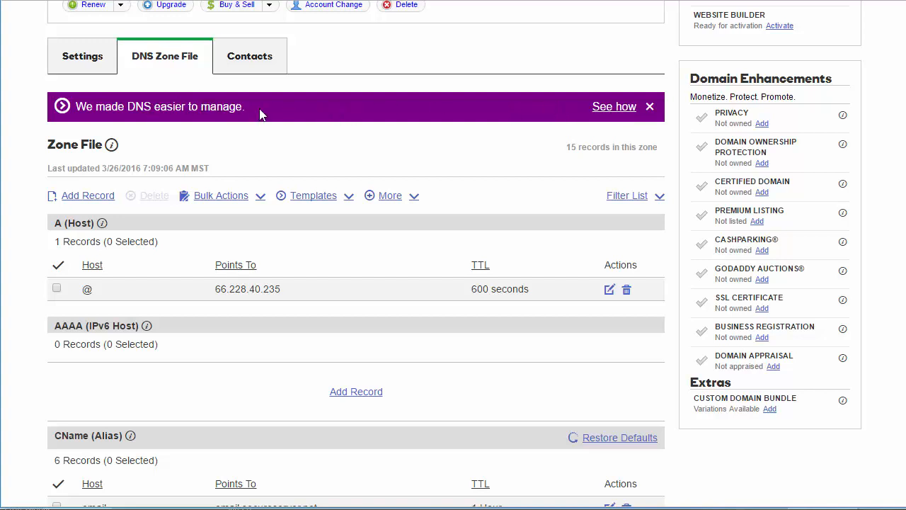
pyautogui.click(614, 108)
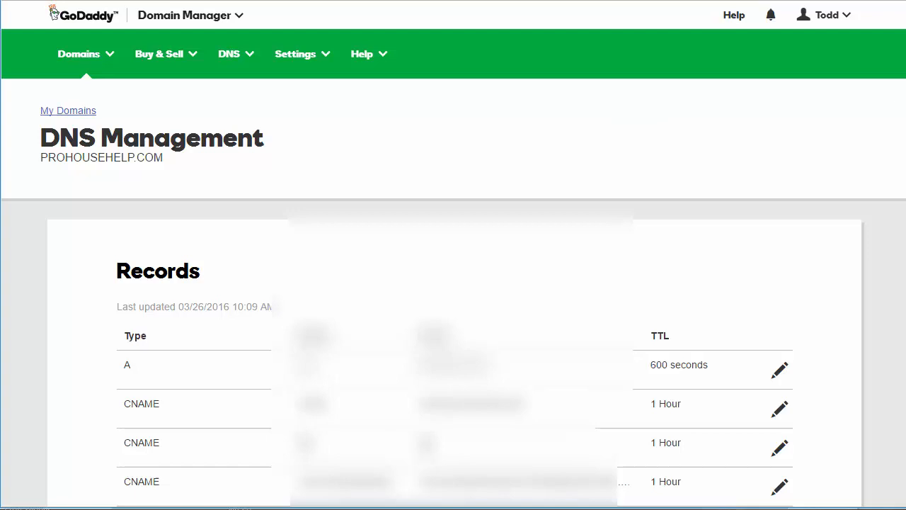
# Step: Edit the www CNAME record so that it points to donedealwebsite.com
pyautogui.scroll(-3, 453, 283)
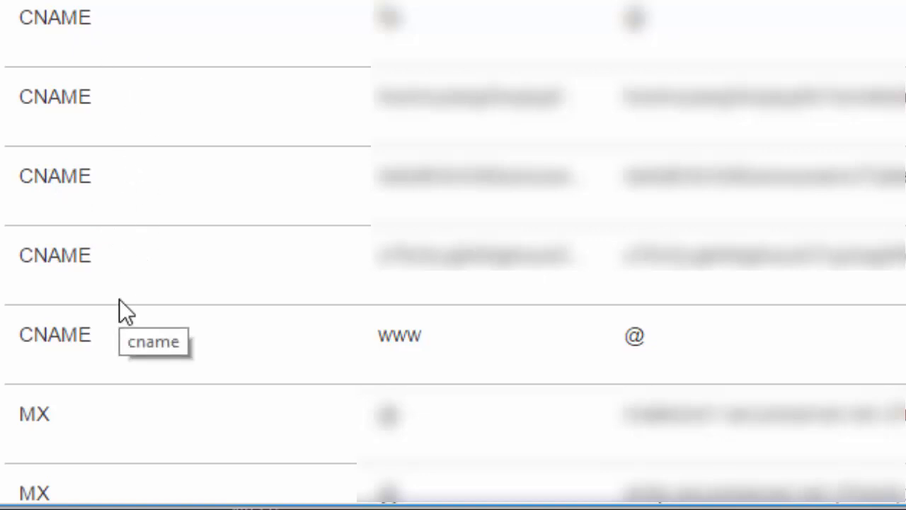
pyautogui.moveTo(424, 336); pyautogui.dragTo(366, 342)
pyautogui.click(444, 336)
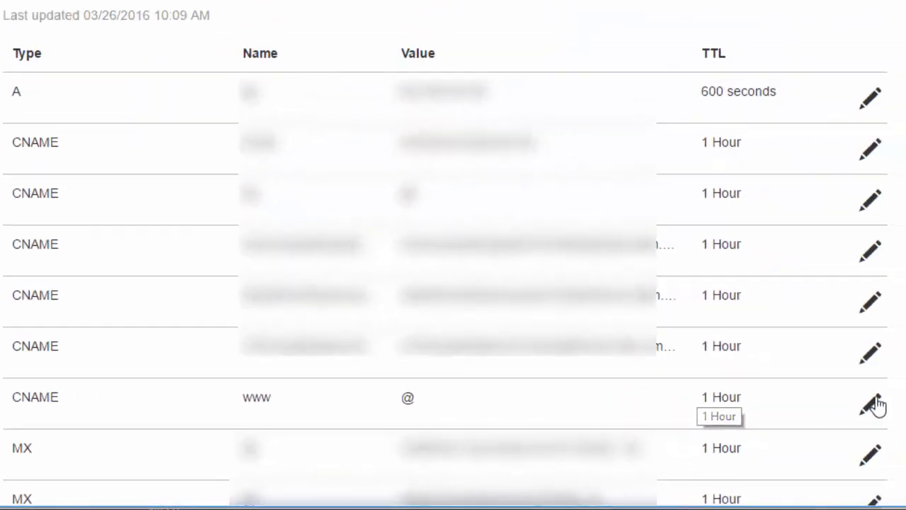
pyautogui.click(872, 405)
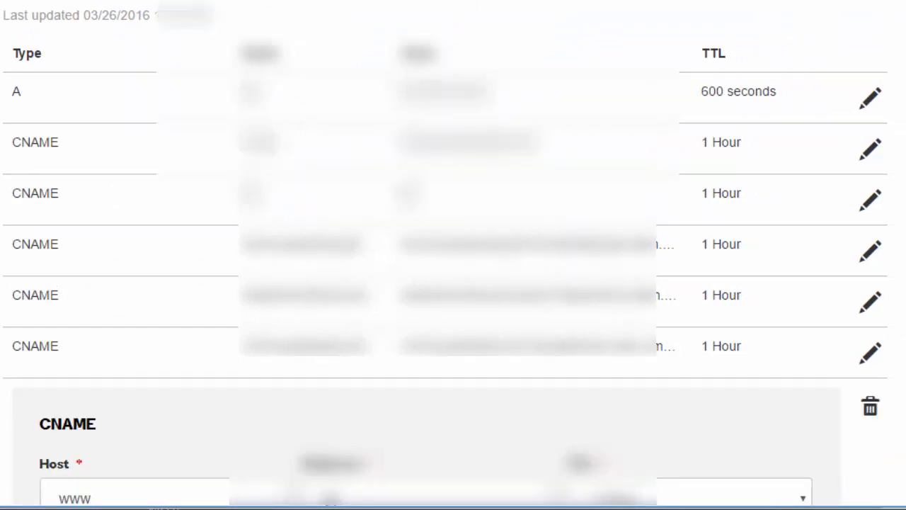
pyautogui.scroll(-5, 453, 283)
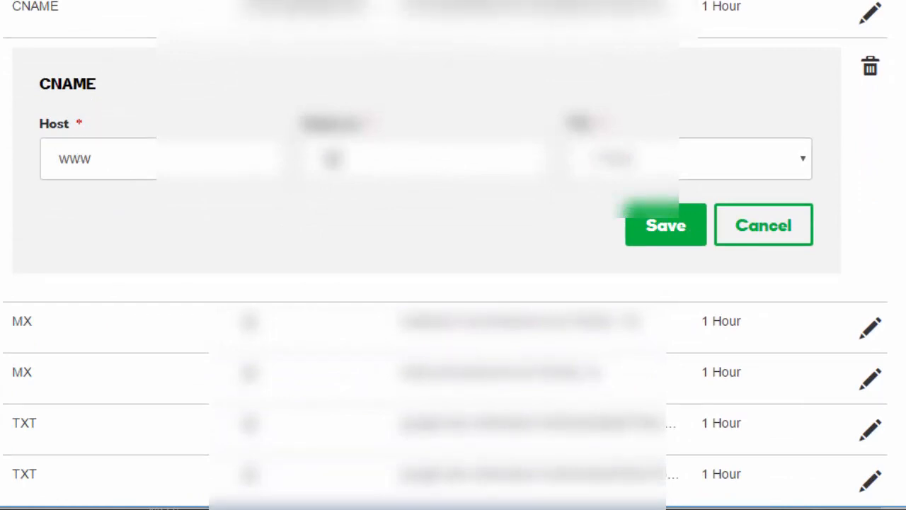
pyautogui.click(341, 148)
pyautogui.doubleClick(347, 149)
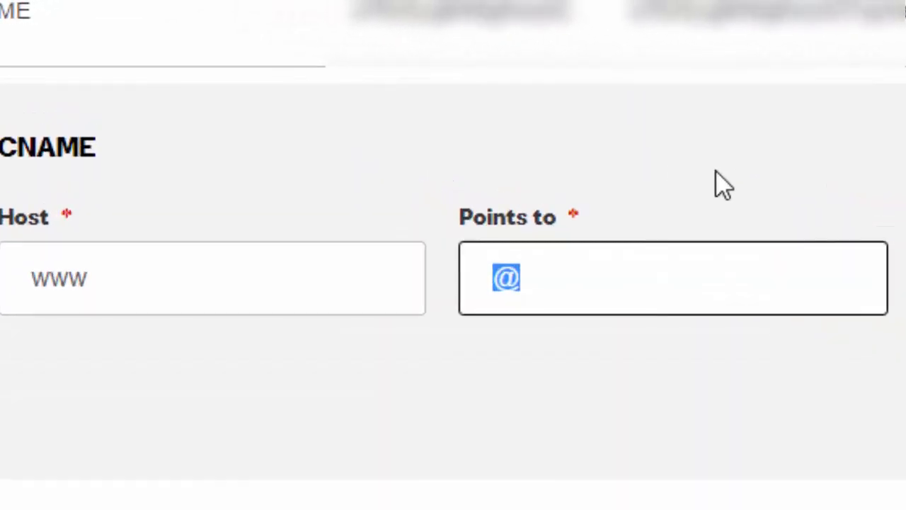
pyautogui.write('done')
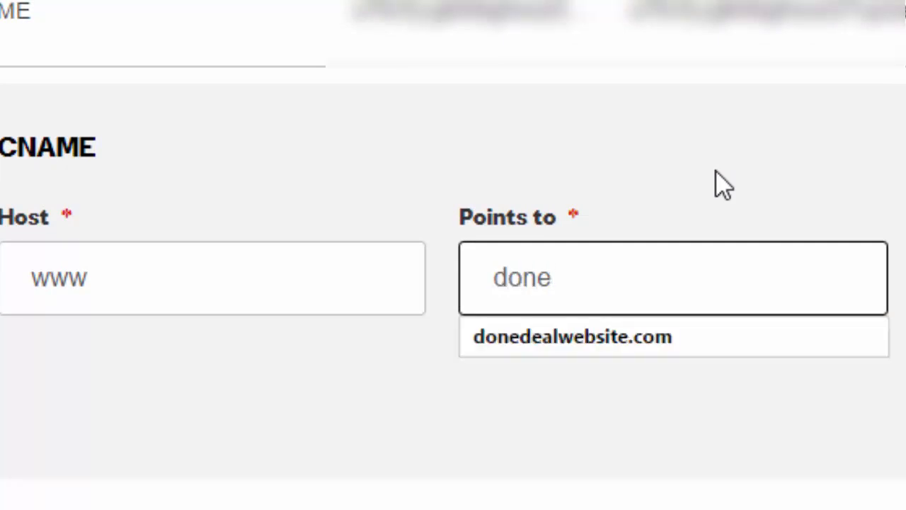
pyautogui.click(669, 336)
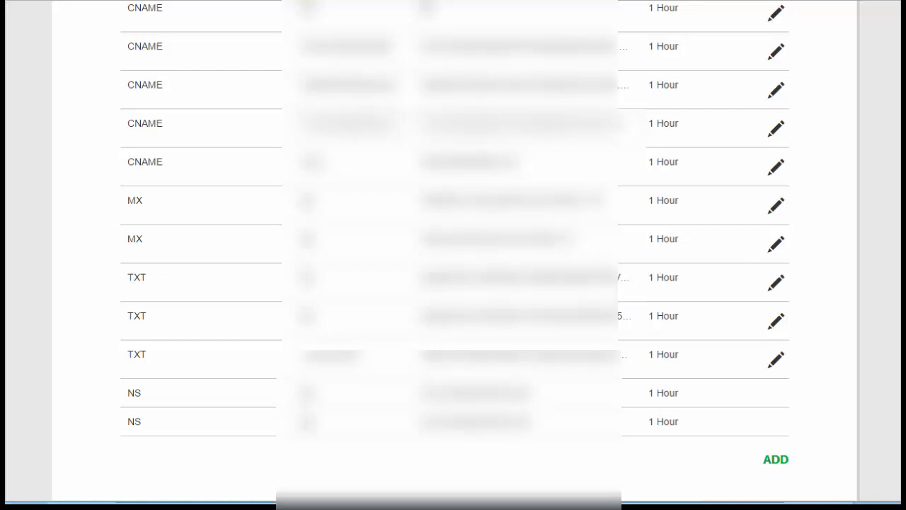
pyautogui.scroll(-6, 897, 281)
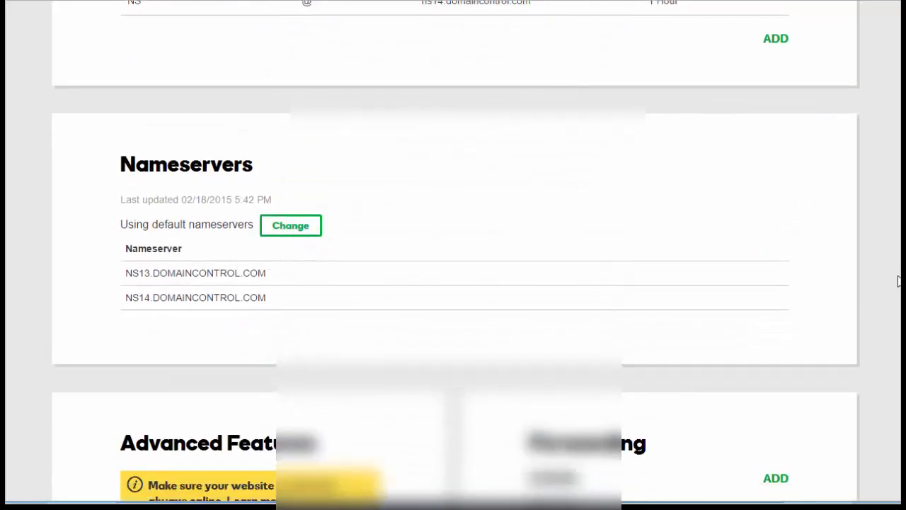
pyautogui.scroll(-5, 897, 281)
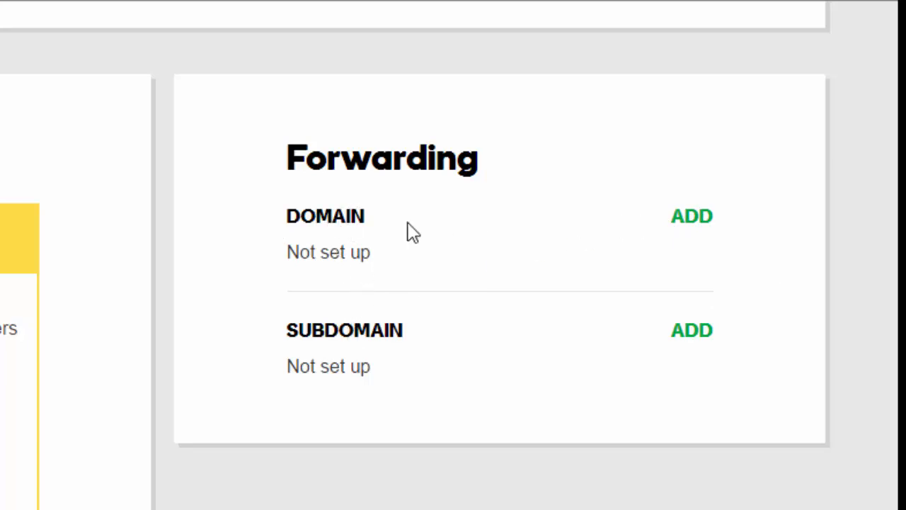
pyautogui.click(704, 229)
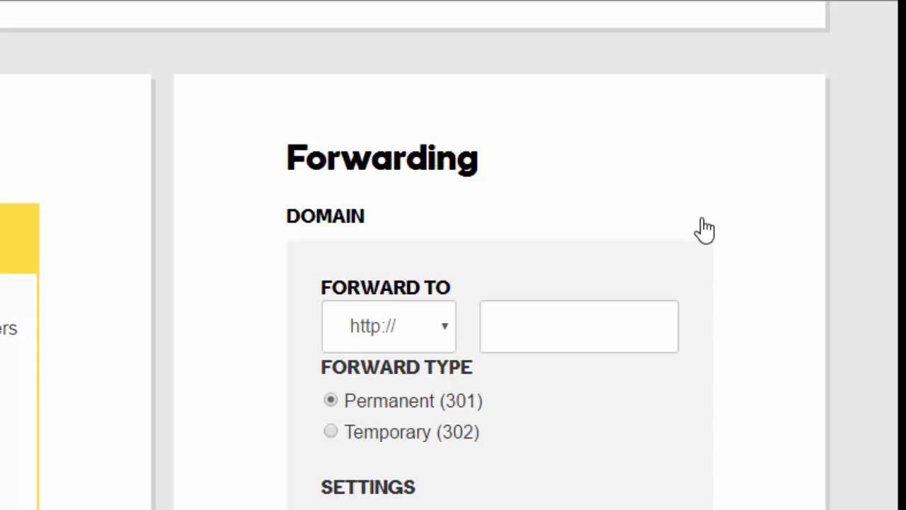
pyautogui.click(603, 317)
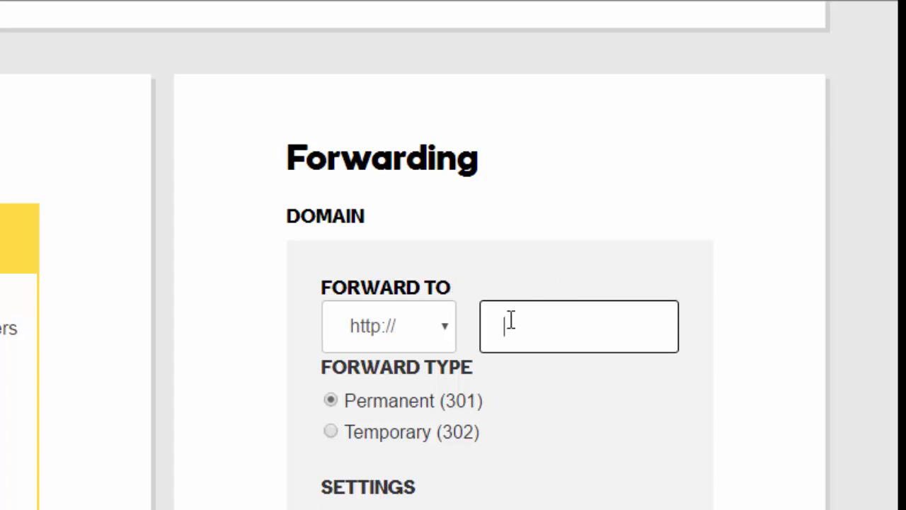
pyautogui.write('www')
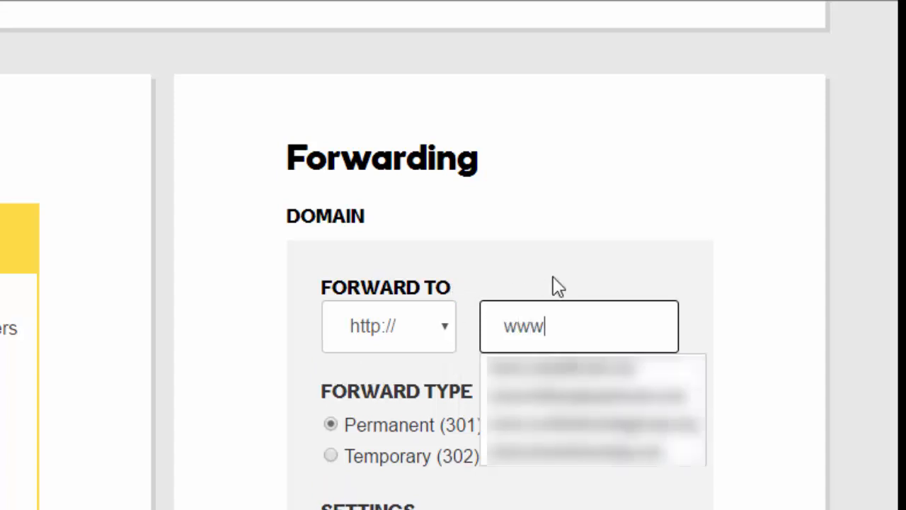
pyautogui.write('.pro')
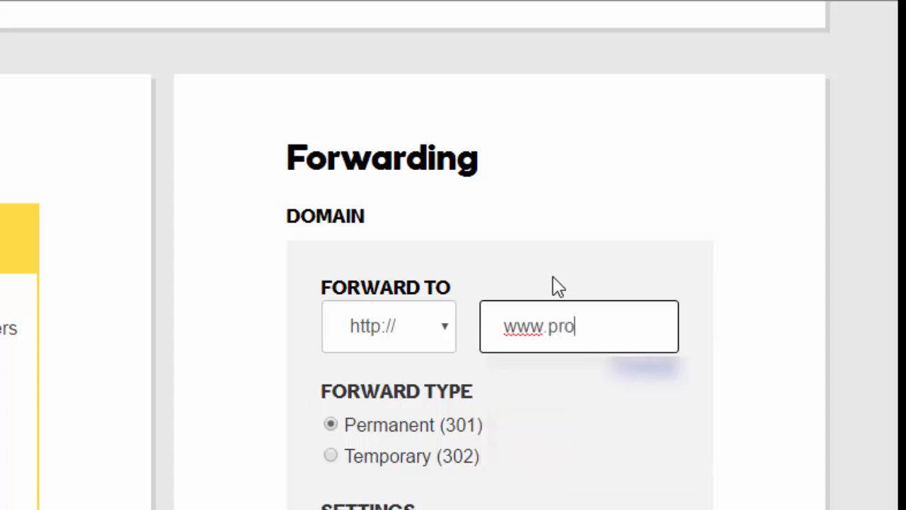
pyautogui.write('househelp.com')
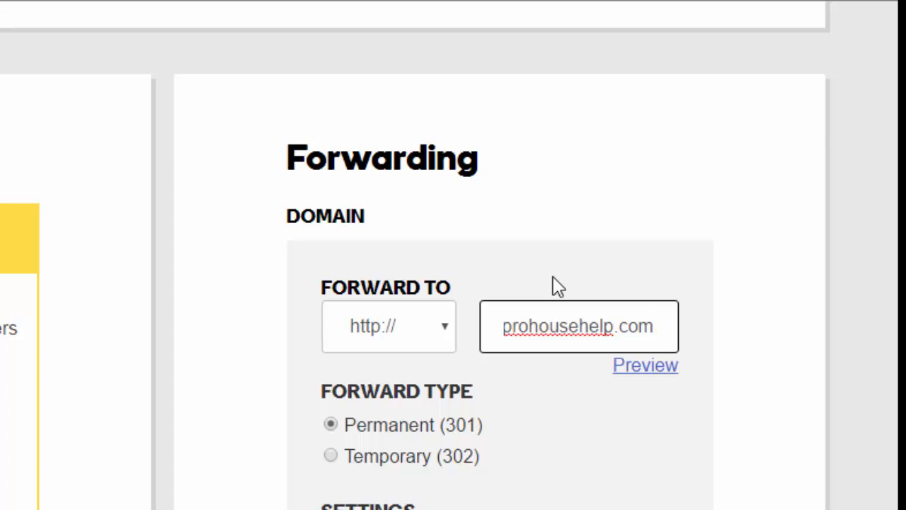
pyautogui.press('Left')
pyautogui.press('Left')
pyautogui.press('Left')
pyautogui.press('Left')
pyautogui.press('Left')
pyautogui.press('Left')
pyautogui.press('Left')
pyautogui.press('Left')
pyautogui.press('Left')
pyautogui.press('Left')
pyautogui.press('Left')
pyautogui.press('Left')
pyautogui.press('Left')
pyautogui.press('Left')
pyautogui.press('Left')
pyautogui.press('Left')
pyautogui.press('Left')
pyautogui.press('Left')
pyautogui.press('Left')
pyautogui.press('Left')
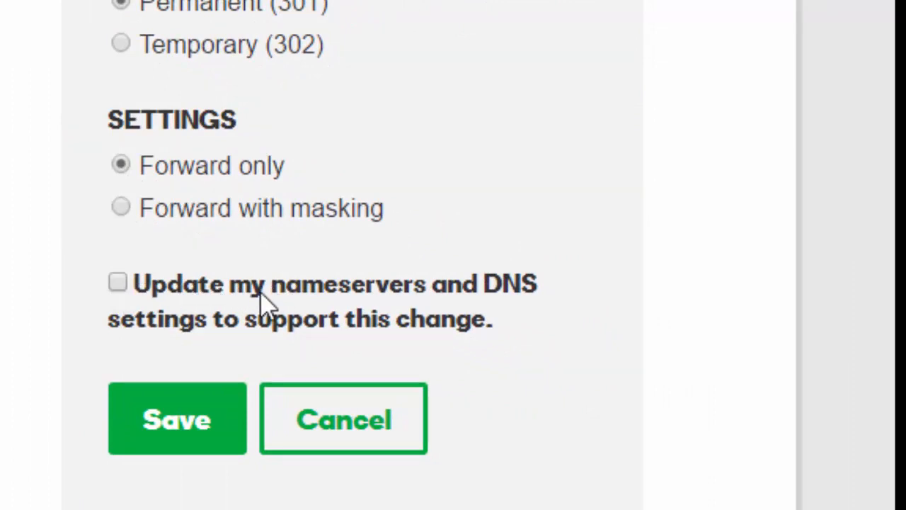
# Step: Allow nameservers and DNS settings to be updated for the domain forwarding, and save it
pyautogui.click(119, 284)
pyautogui.click(164, 431)
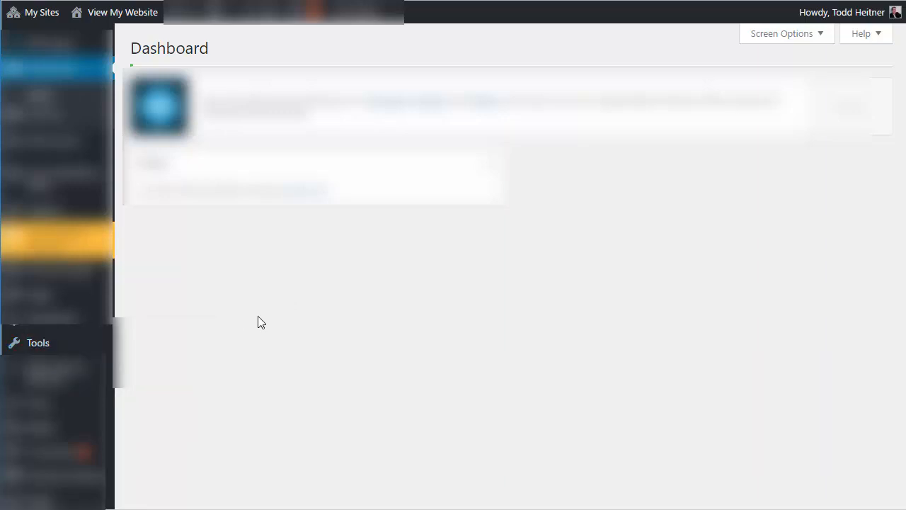
pyautogui.moveTo(86, 351)
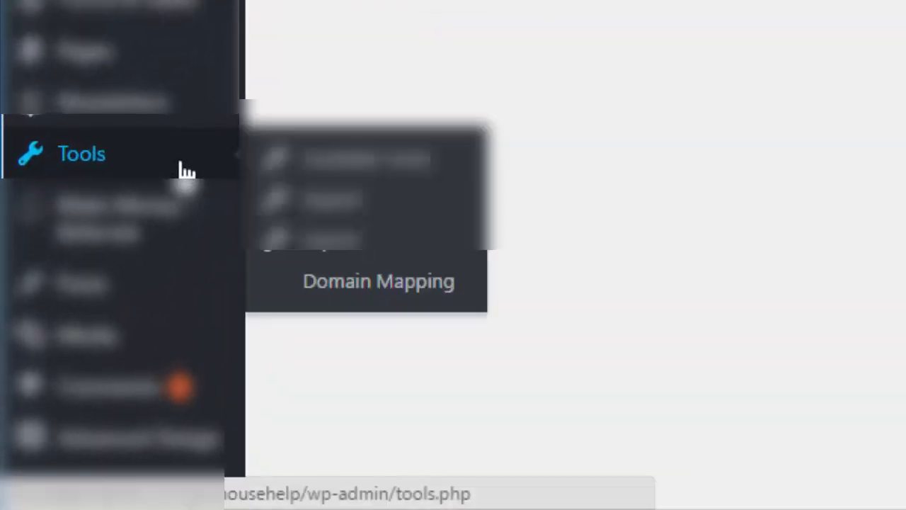
pyautogui.click(327, 282)
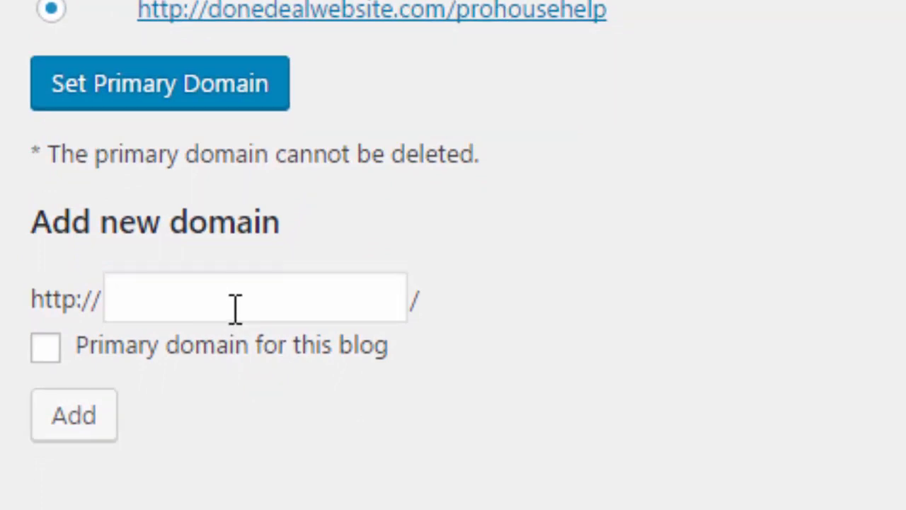
pyautogui.click(235, 307)
pyautogui.write('www.prohousehelp.com')
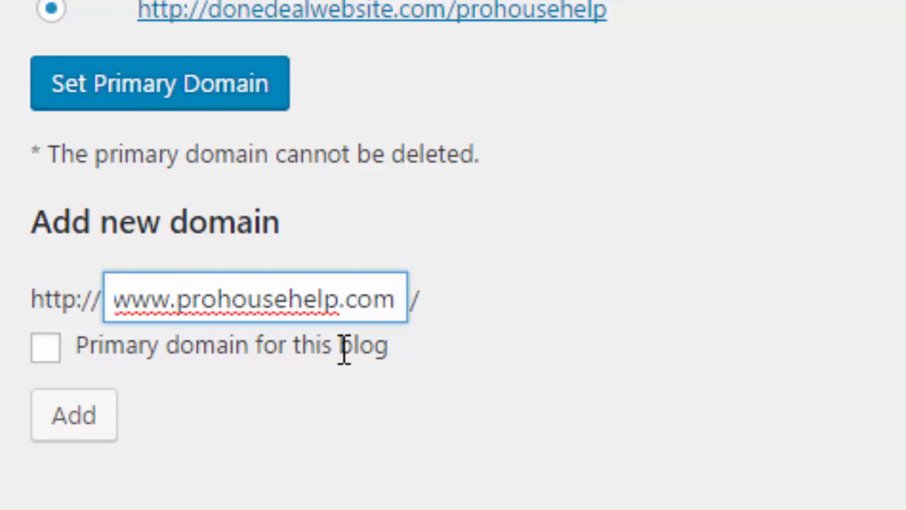
pyautogui.click(45, 351)
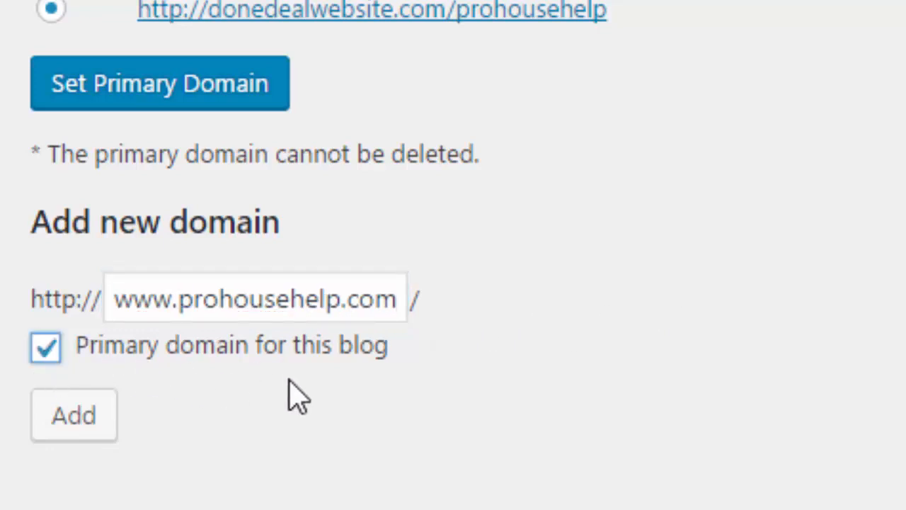
pyautogui.click(93, 417)
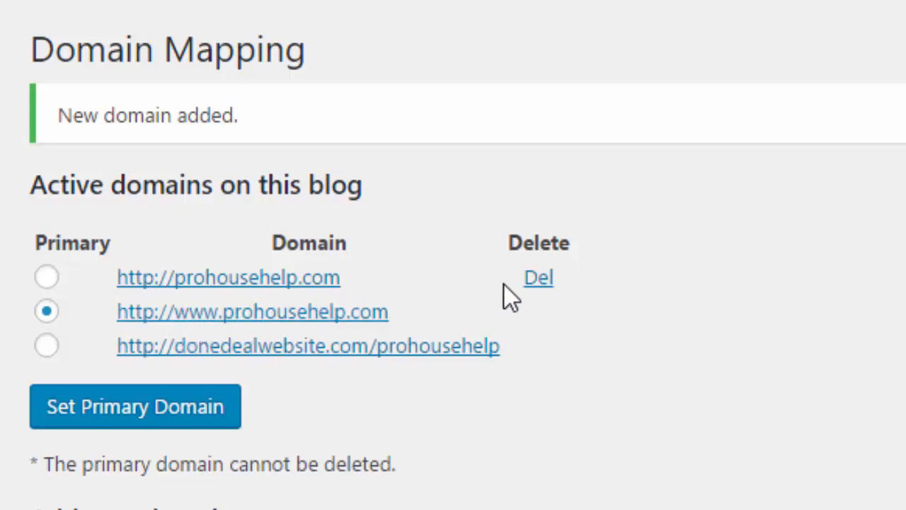
pyautogui.click(545, 281)
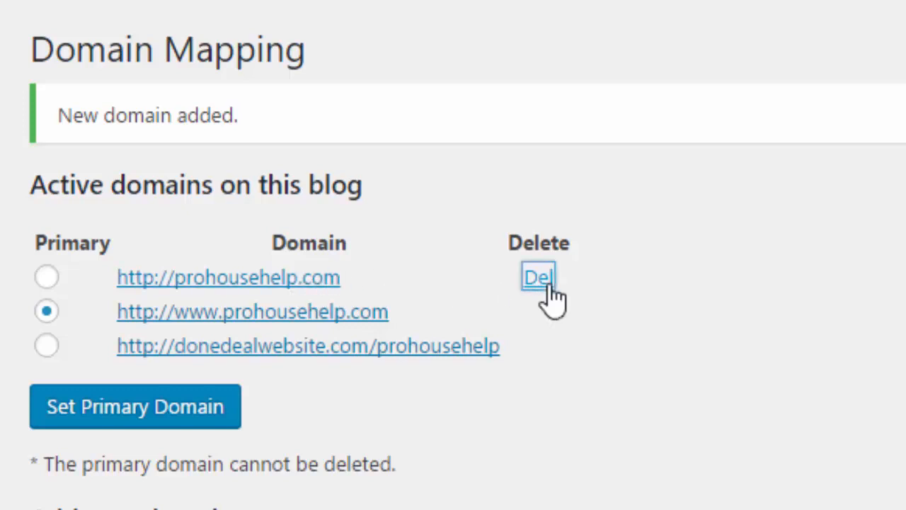